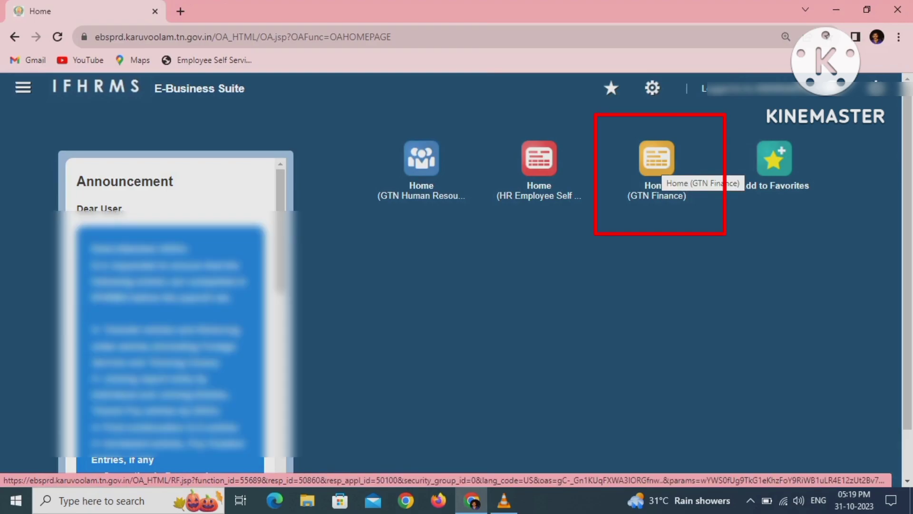
# Open the Dues and Deductions batch page from Pay Service in the GTN Finance responsibility.
pyautogui.click(657, 162)
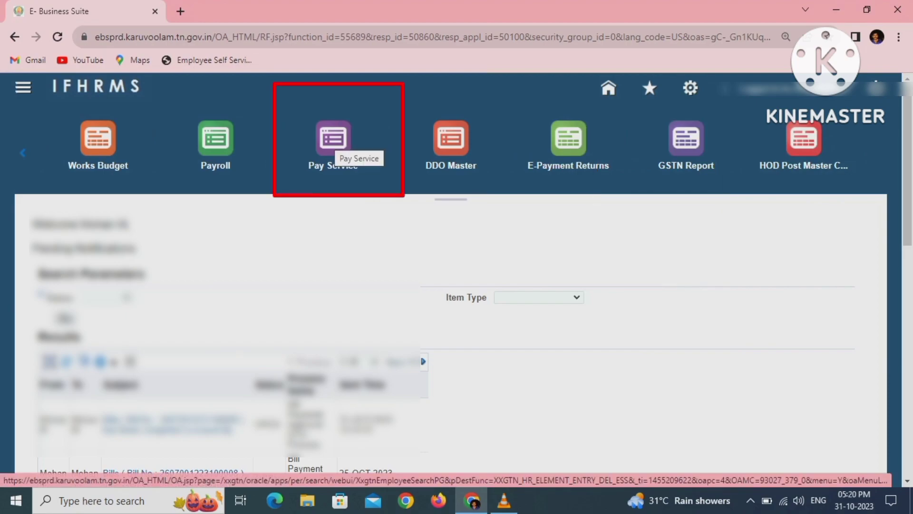
pyautogui.click(335, 142)
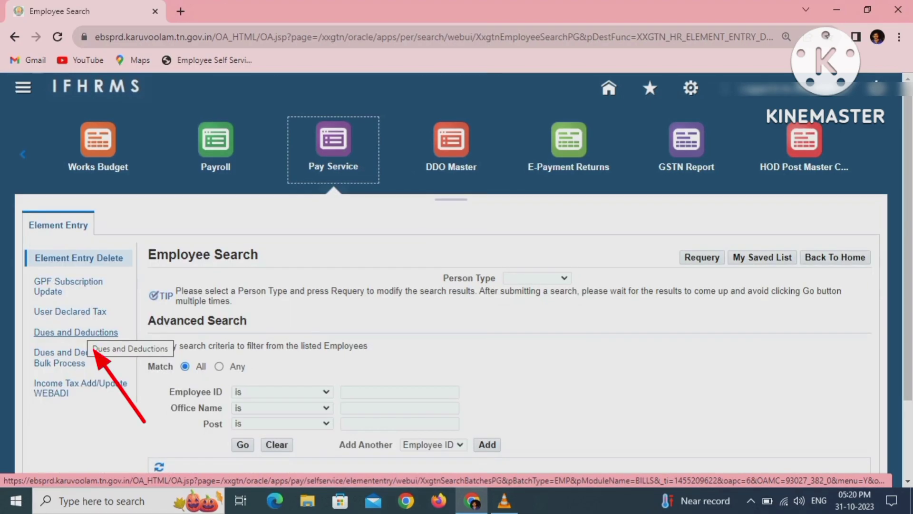
pyautogui.click(75, 332)
pyautogui.scroll(-2, 88, 334)
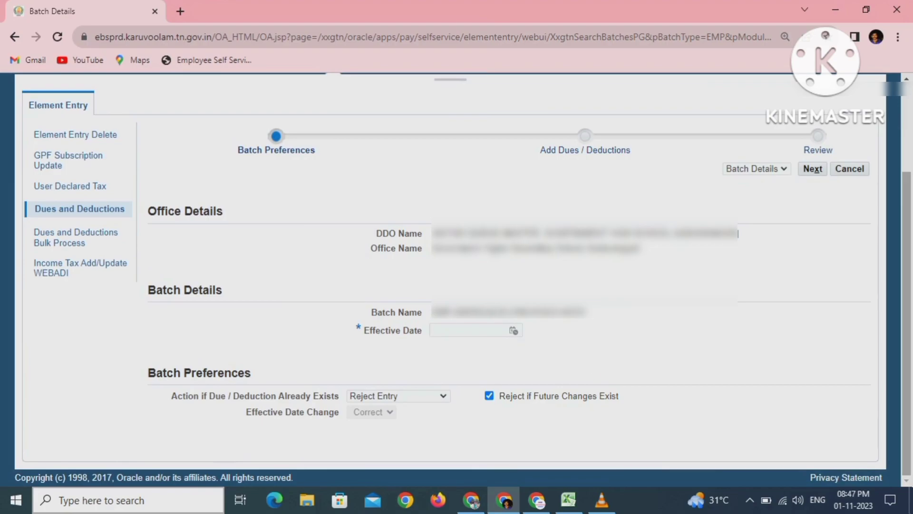
# Set the batch's effective date to 01-Nov-2023 and the action for an already existing due or deduction to Create New Entry.
pyautogui.click(513, 330)
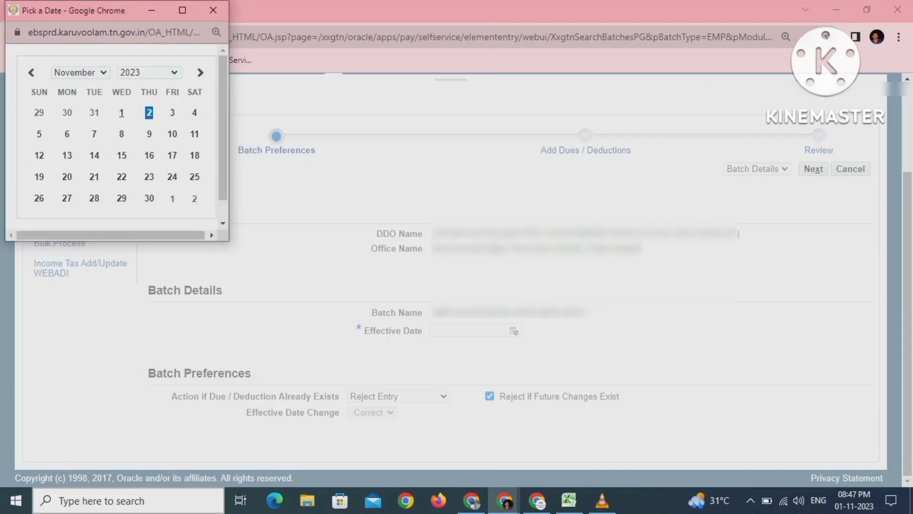
pyautogui.click(121, 113)
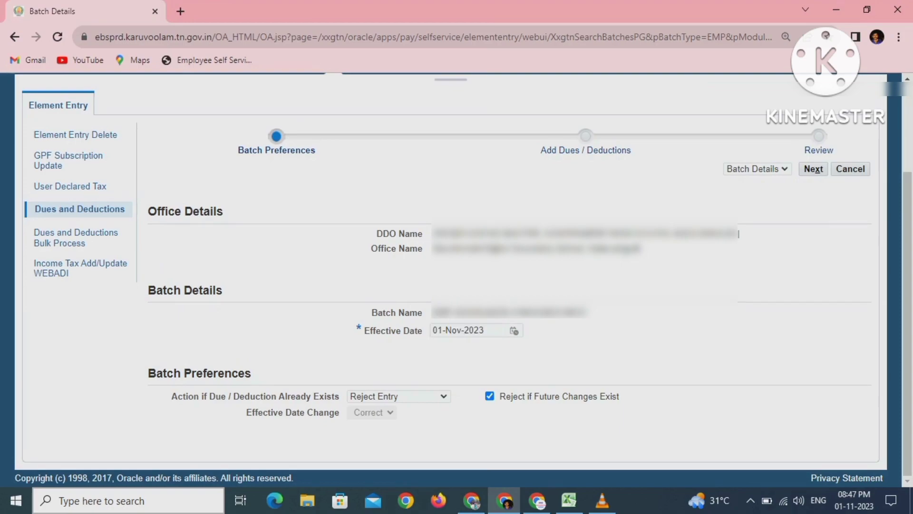
pyautogui.click(398, 396)
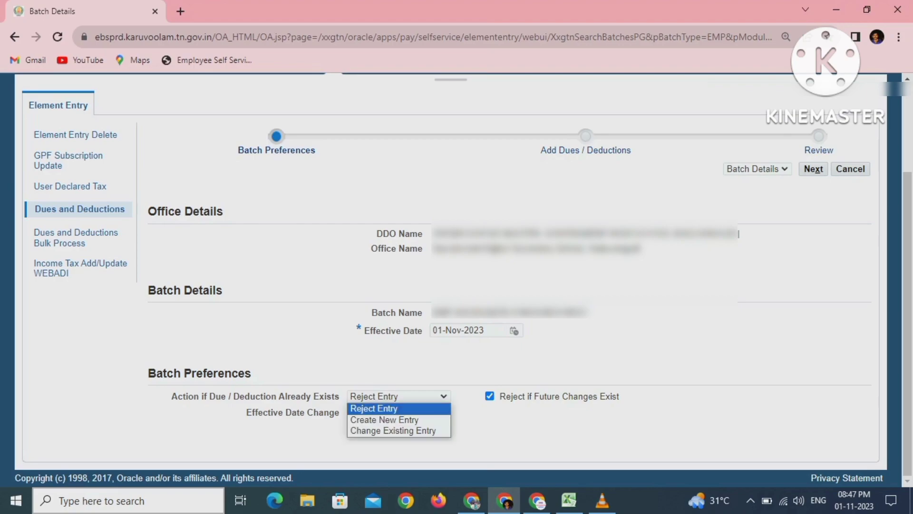
pyautogui.press('Down')
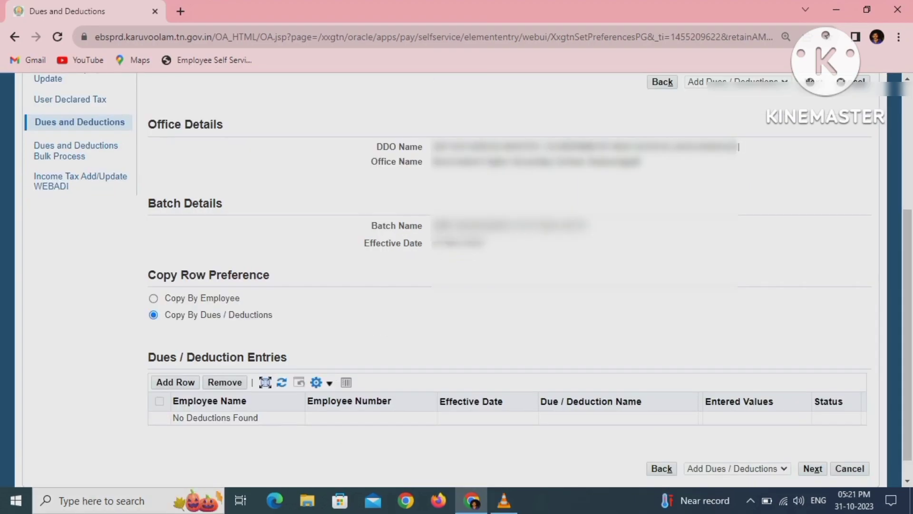
# Add a dues / deduction row with the Copy By Employee preference and fill in the employee's name.
pyautogui.click(154, 298)
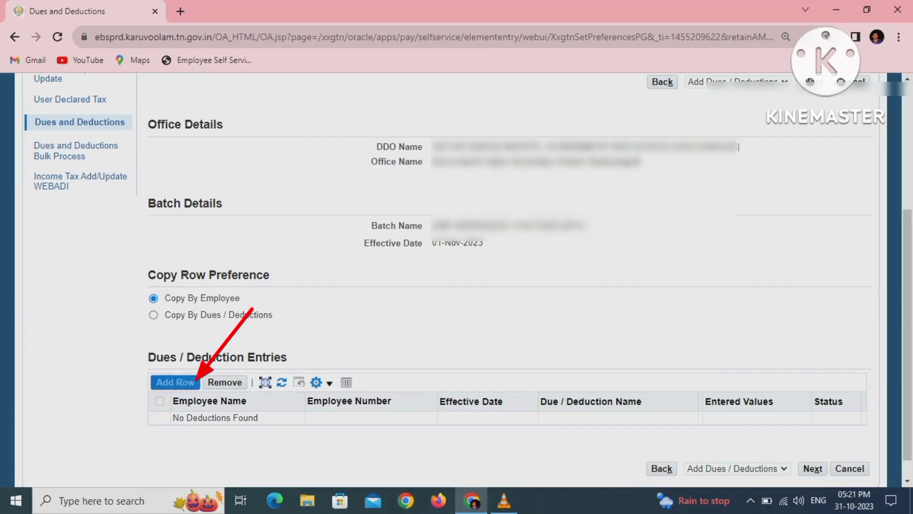
pyautogui.click(175, 382)
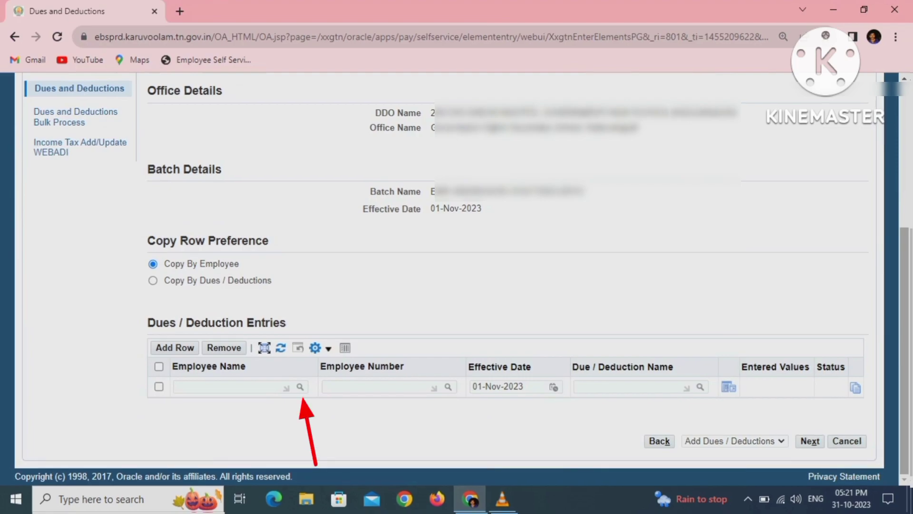
pyautogui.click(300, 387)
pyautogui.click(317, 137)
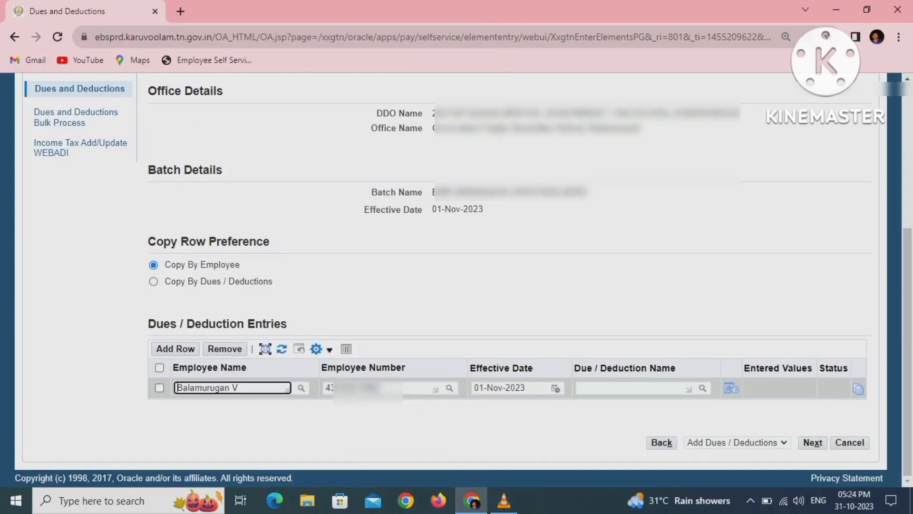
# Set the employee row's due / deduction name to Retro Dearness Allowance.
pyautogui.click(634, 388)
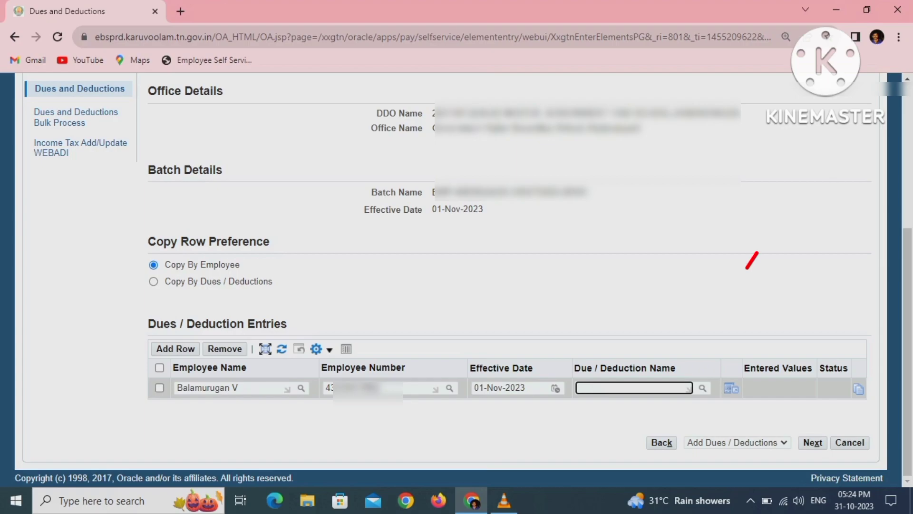
pyautogui.write('RET')
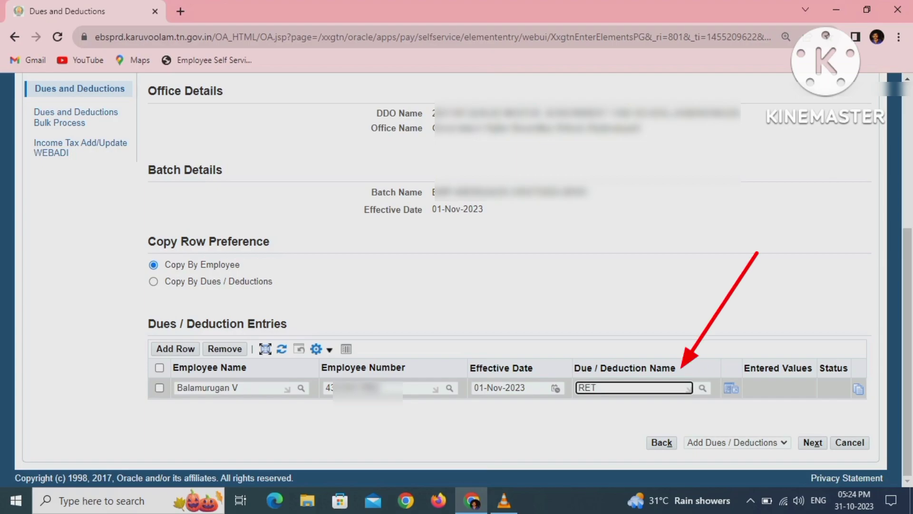
pyautogui.write('RO')
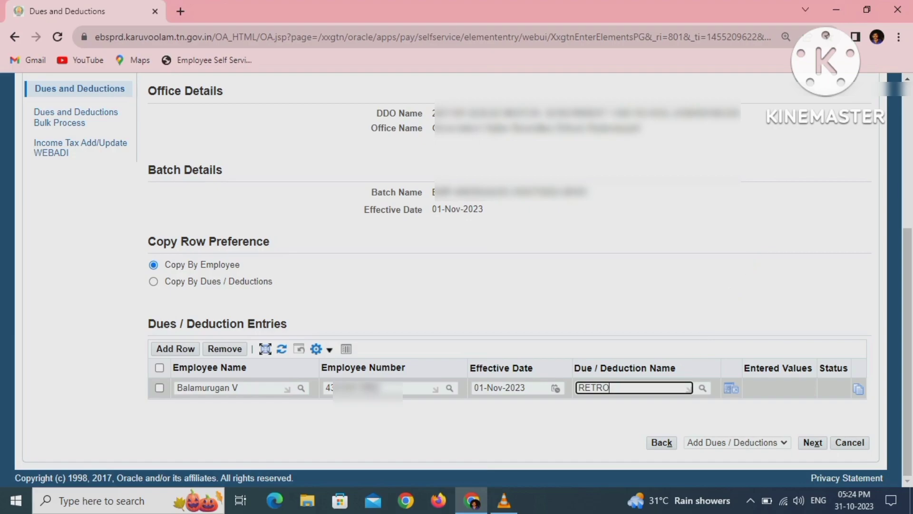
pyautogui.write(' D')
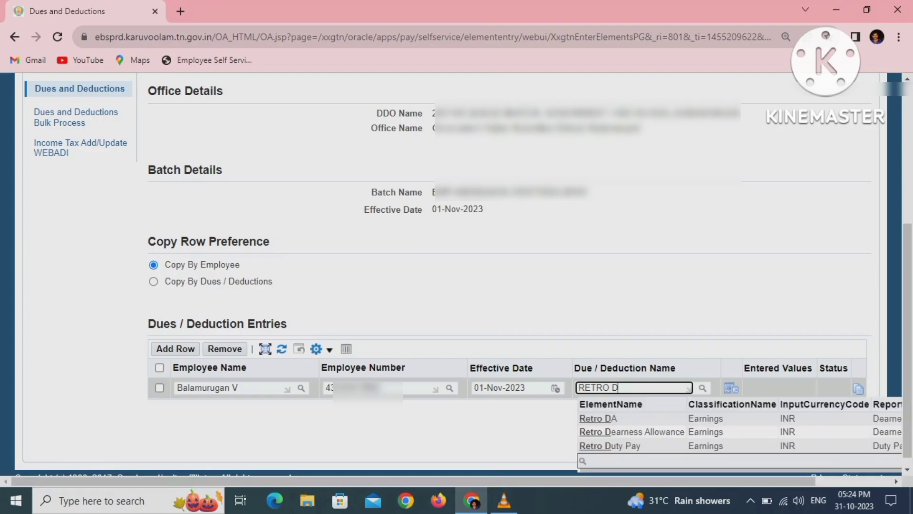
pyautogui.press('Down')
pyautogui.press('Down')
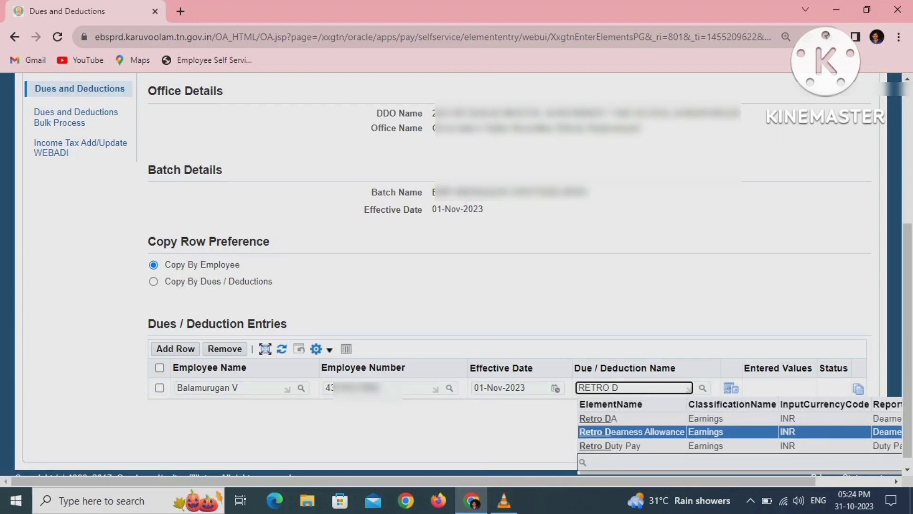
pyautogui.press('Return')
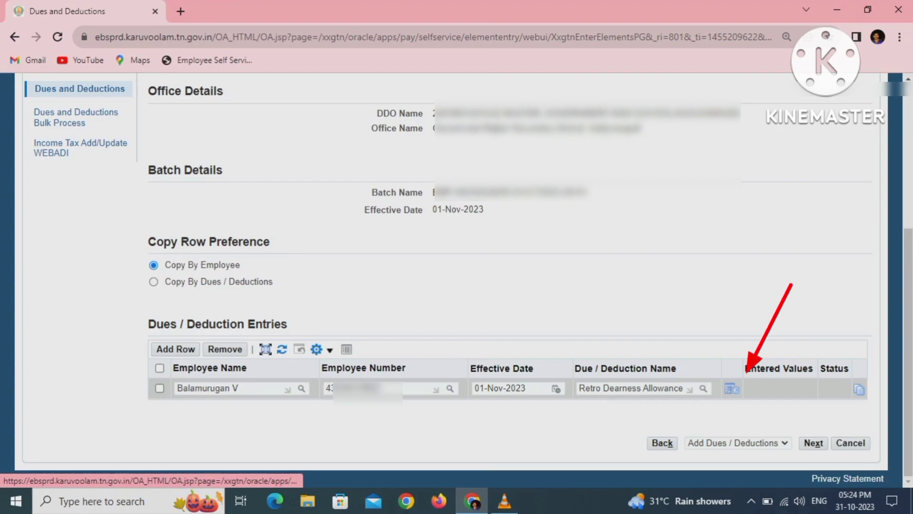
# Enter a pay value of 12992 for Retro Dearness Allowance, then validate and save it.
pyautogui.click(732, 388)
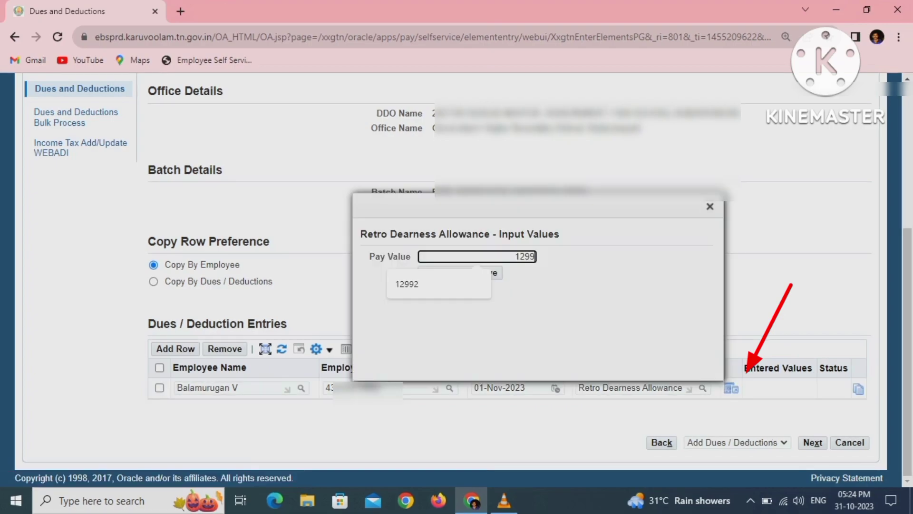
pyautogui.press('Tab')
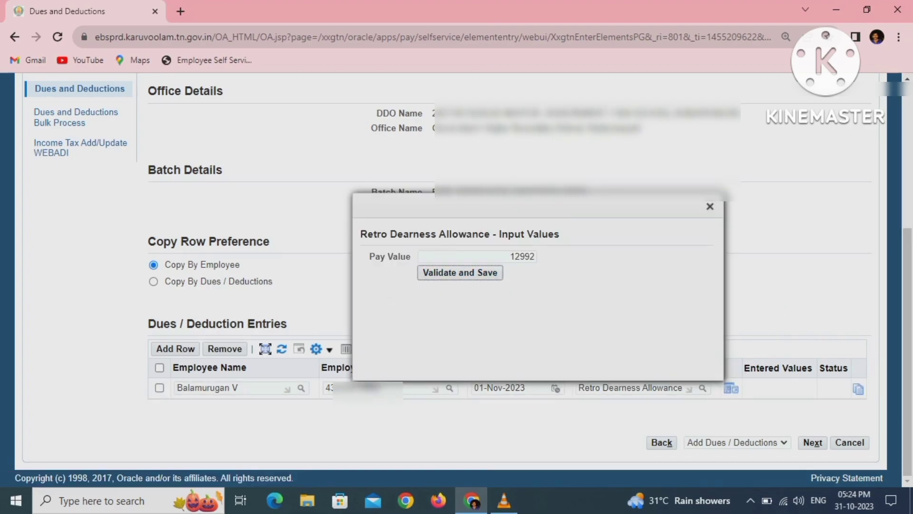
pyautogui.press('Return')
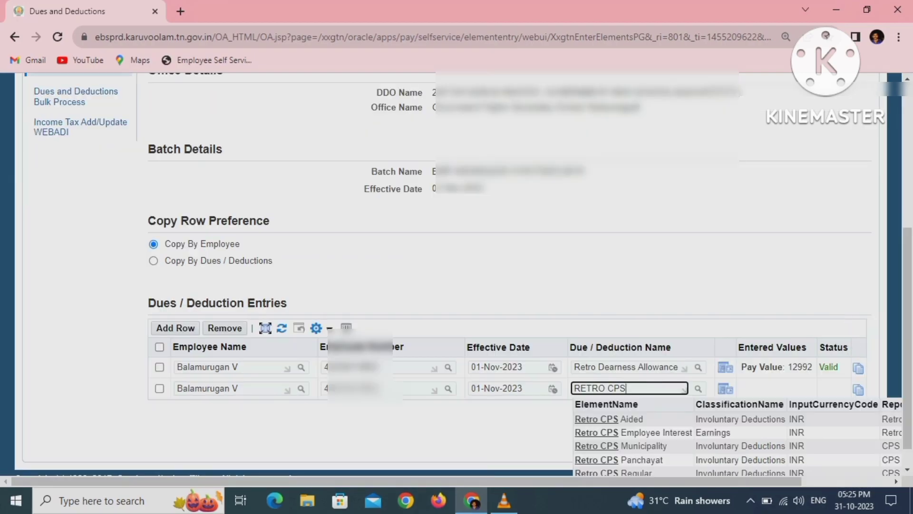
# Set the second row's deduction to Retro CPS Regular with a pay value of 1300, validated and saved.
pyautogui.scroll(-1, 456, 275)
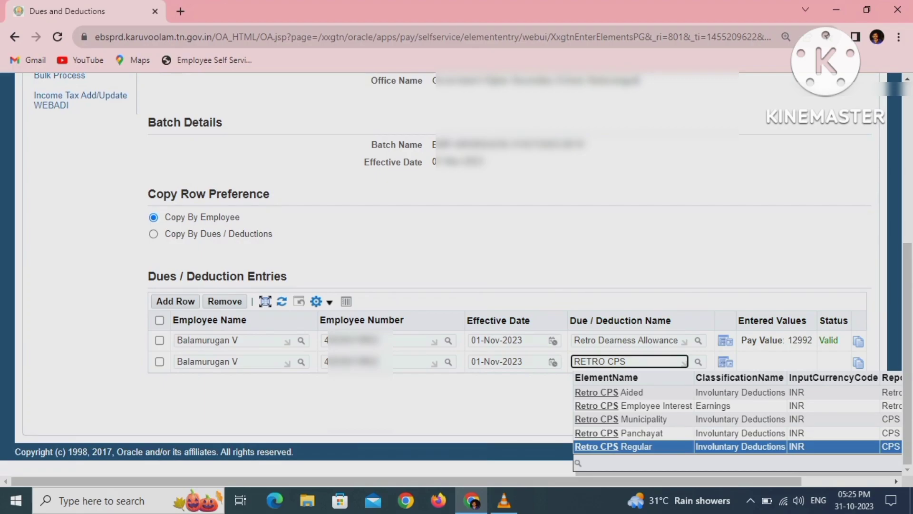
pyautogui.press('Return')
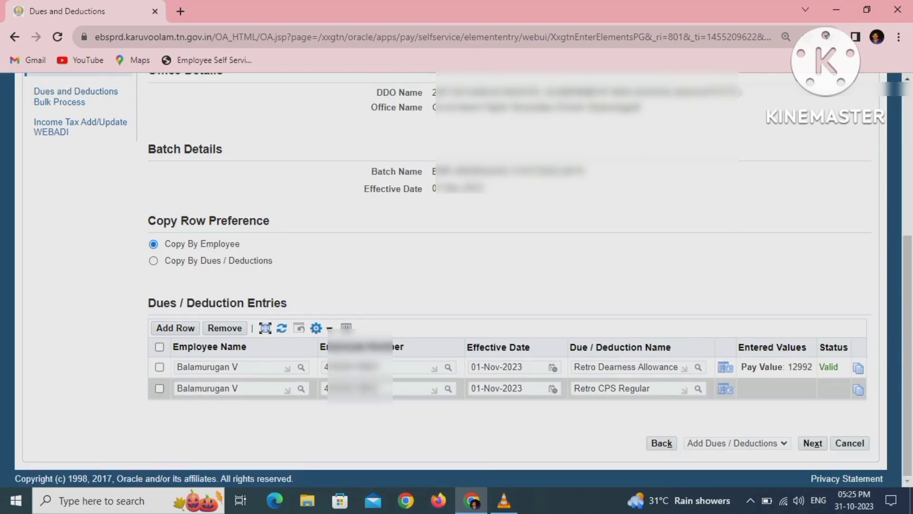
pyautogui.click(725, 389)
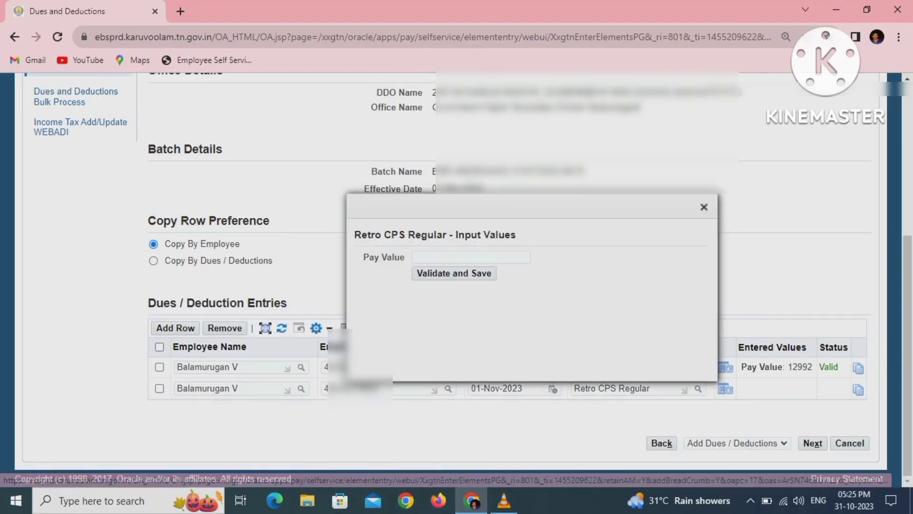
pyautogui.click(471, 257)
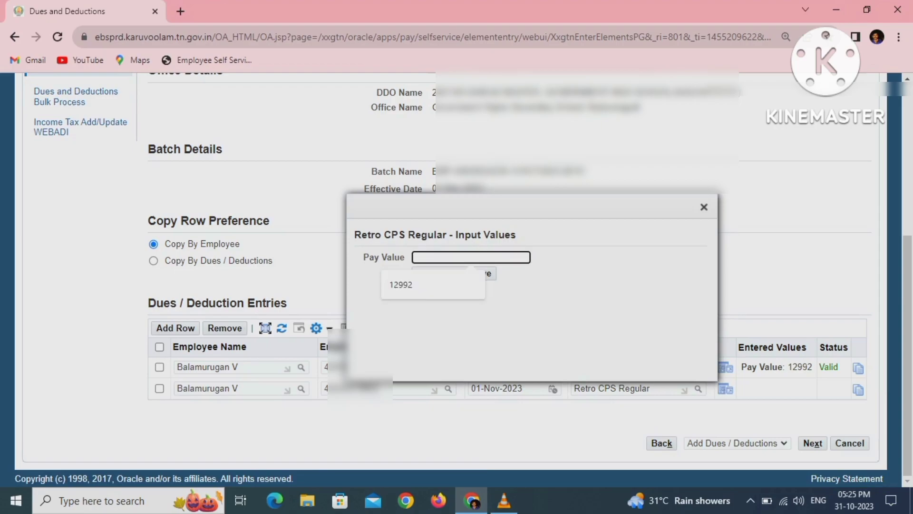
pyautogui.write('1300')
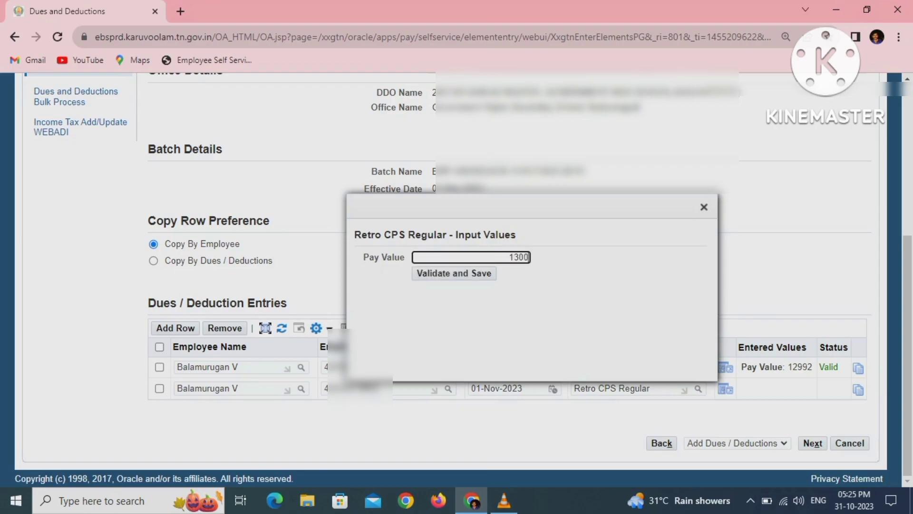
pyautogui.press('Tab')
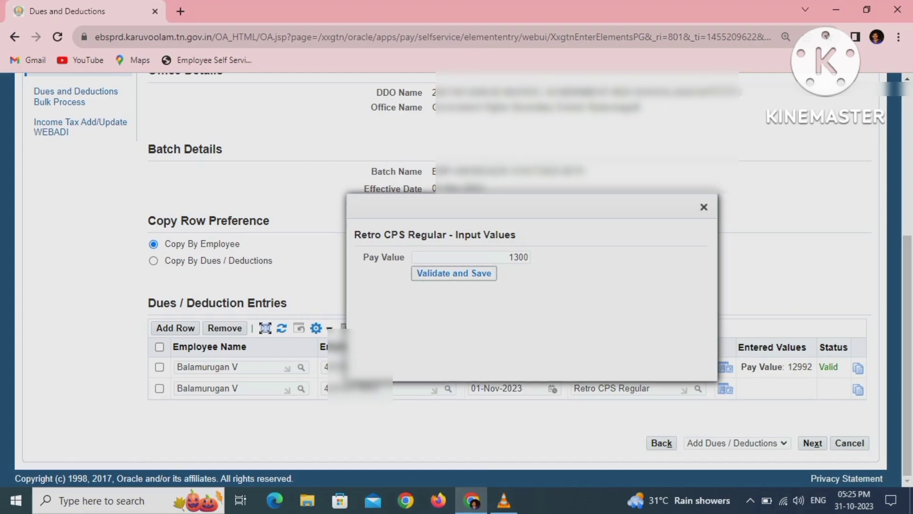
pyautogui.press('Return')
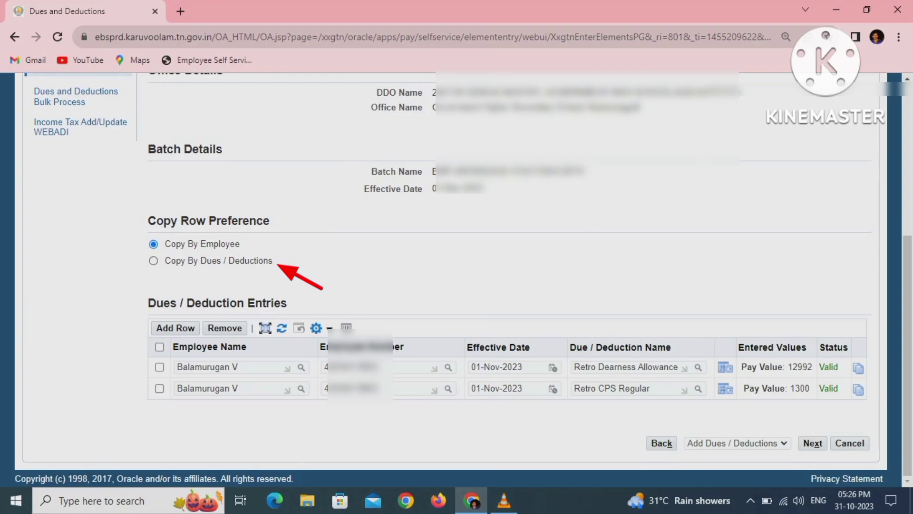
# Switch the copy preference to Copy By Dues / Deductions and duplicate the Retro CPS Regular row.
pyautogui.click(153, 260)
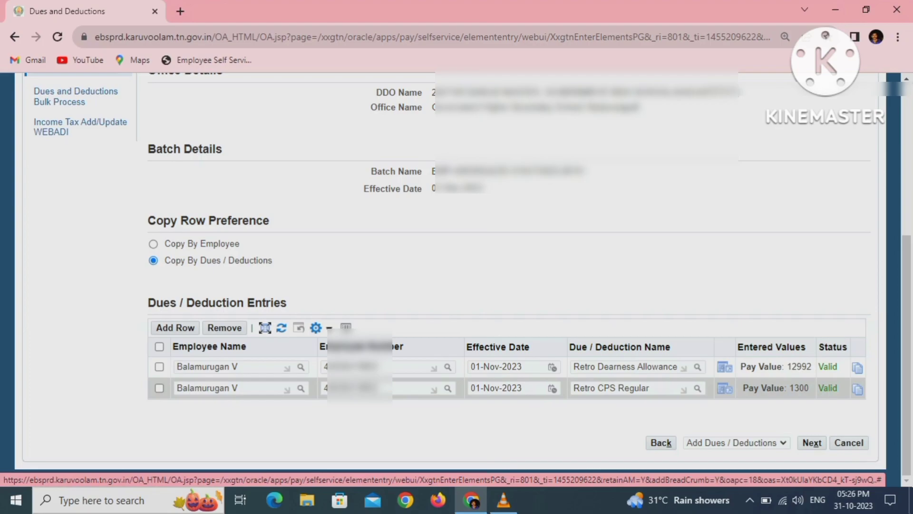
pyautogui.click(858, 388)
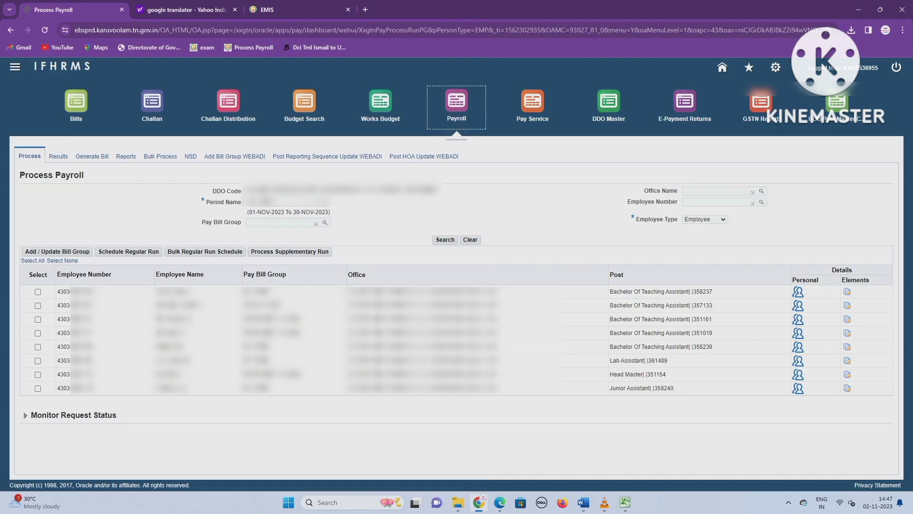
# On the Process Payroll page, set up a supplementary run for all listed employees with run type DA Arrear.
pyautogui.press('Return')
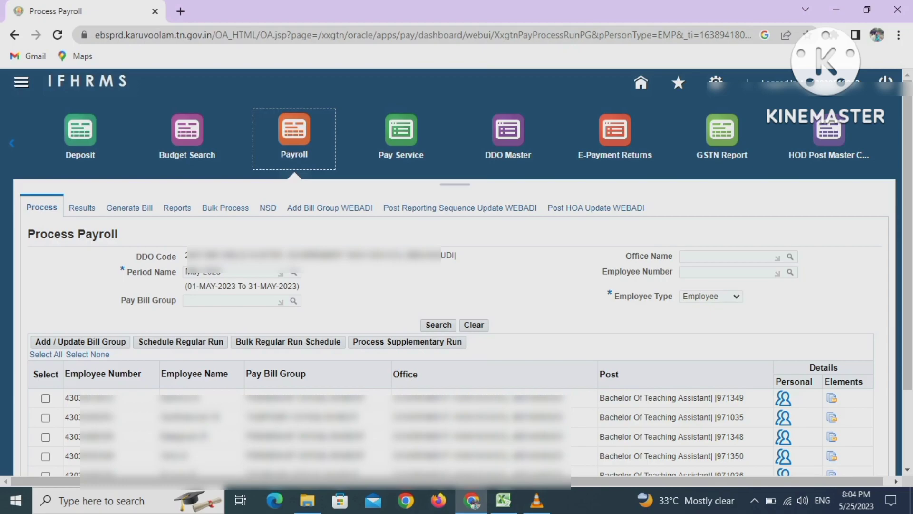
pyautogui.click(46, 398)
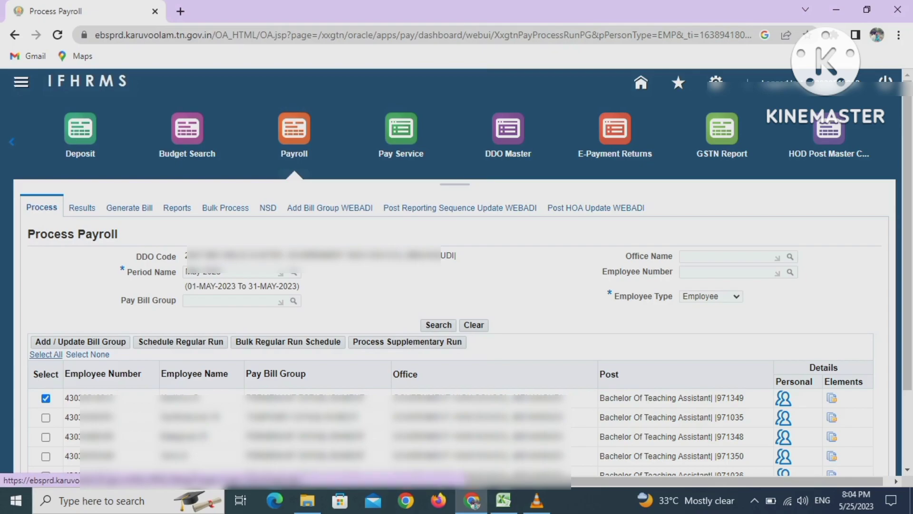
pyautogui.click(46, 354)
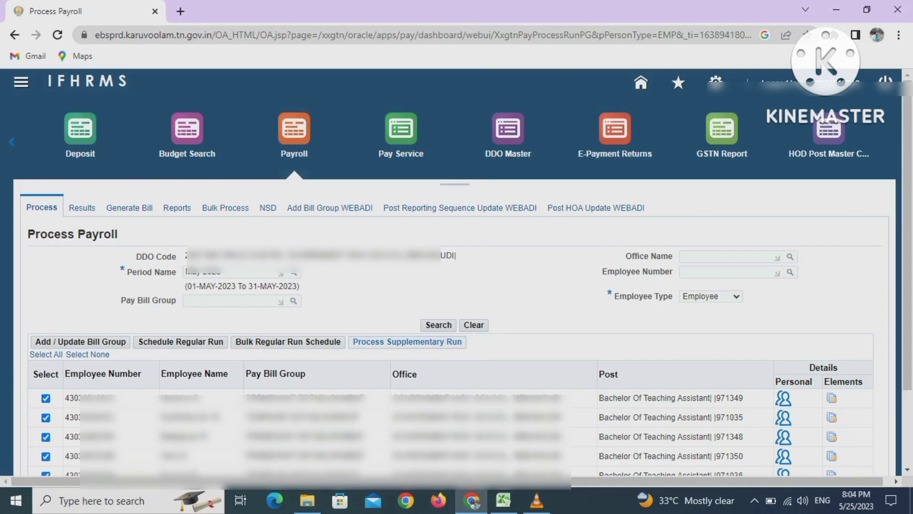
pyautogui.click(408, 342)
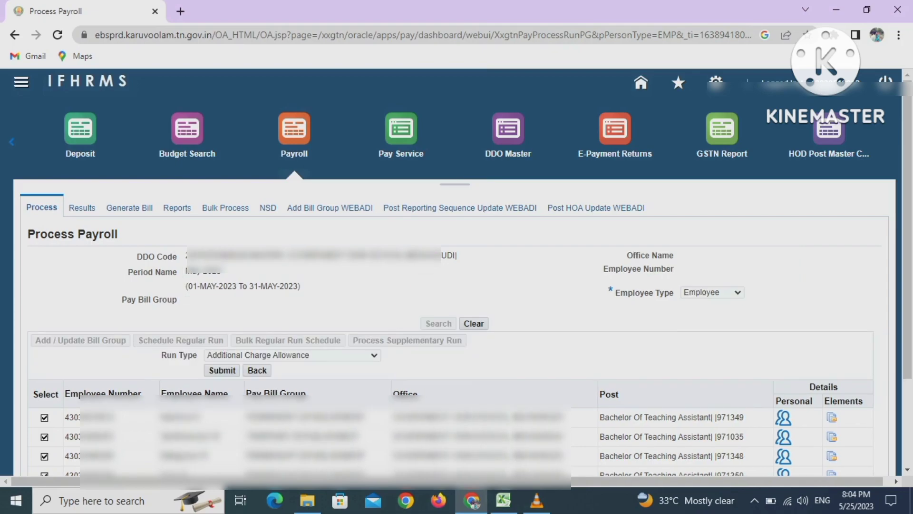
pyautogui.click(292, 355)
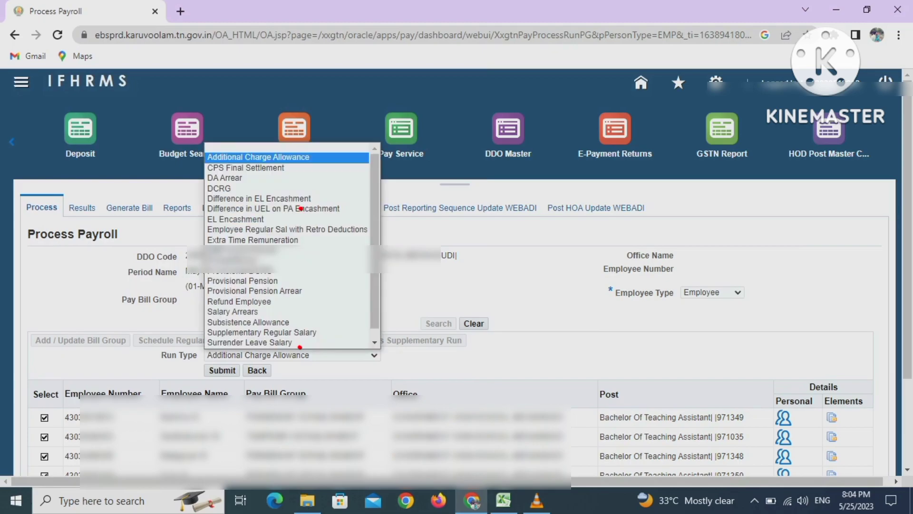
pyautogui.press('Down')
pyautogui.press('Down')
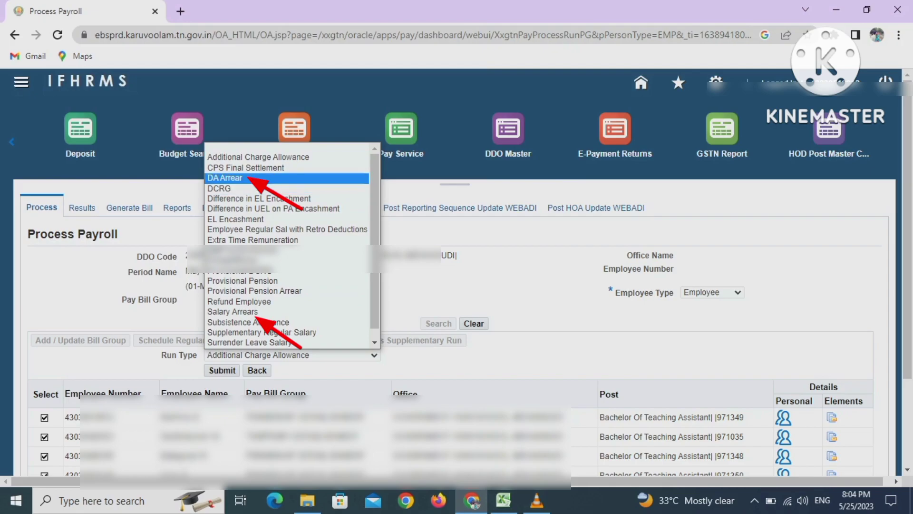
pyautogui.press('Return')
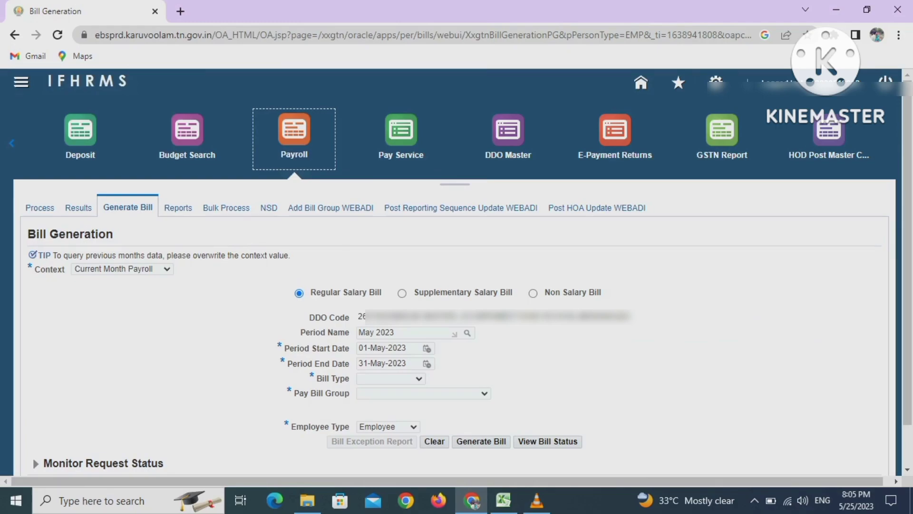
# Generate the May 2023 supplementary salary bill of type DA Arrear for all listed employees in the PERMENANT ESTABLISHMENT group.
pyautogui.click(402, 293)
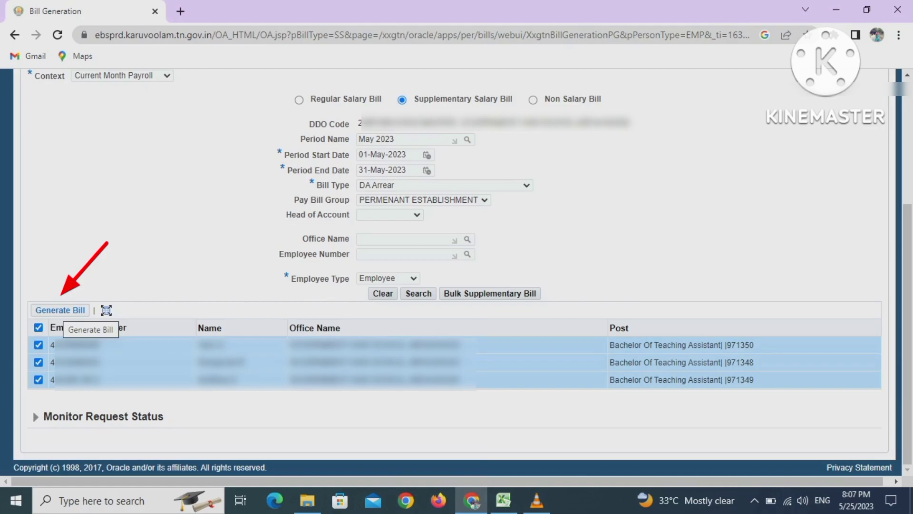
pyautogui.click(60, 310)
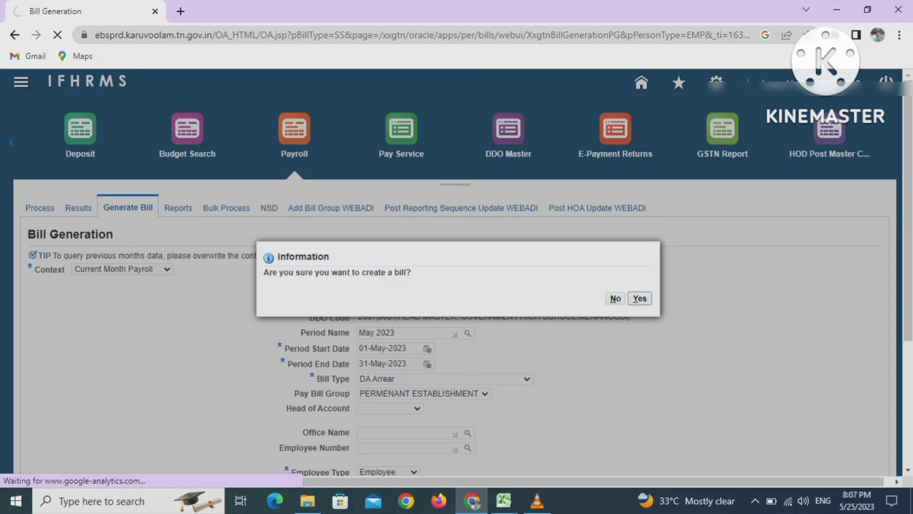
pyautogui.press('Return')
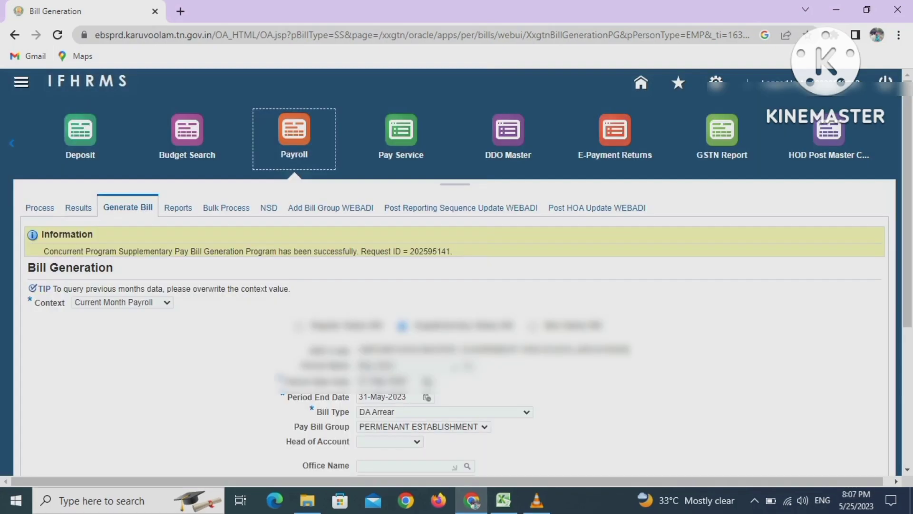
pyautogui.scroll(-5, 456, 267)
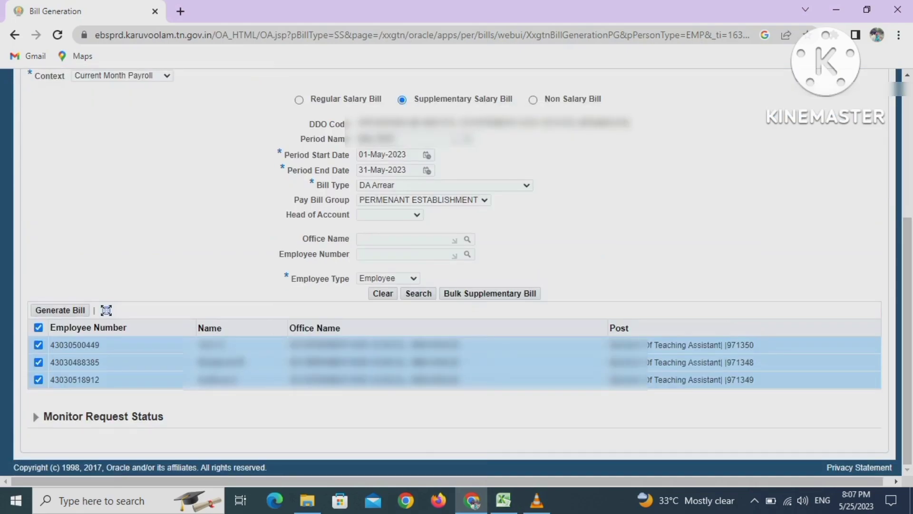